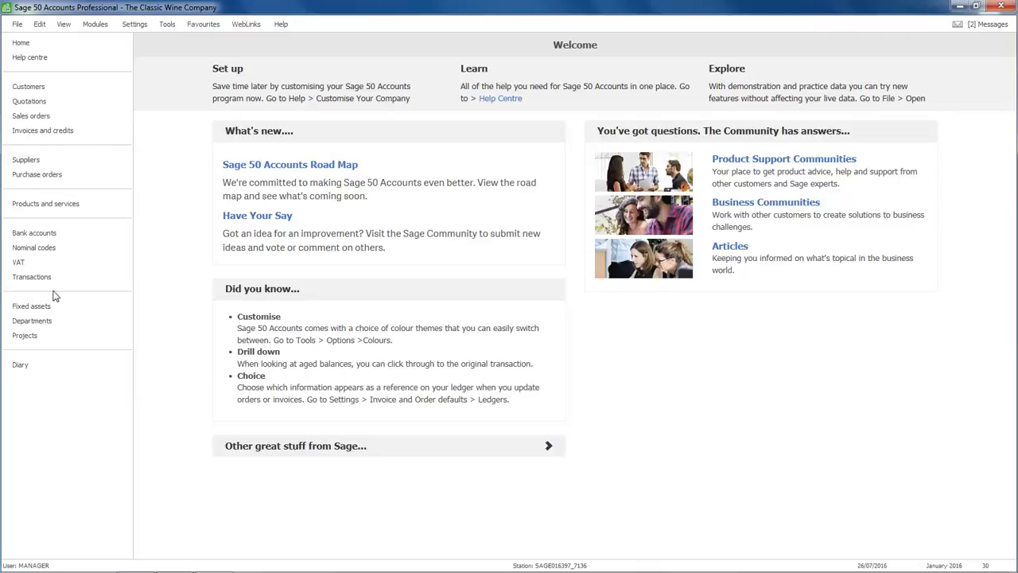
# Start a customer receipt for The Chelsea Hotel.
pyautogui.click(29, 87)
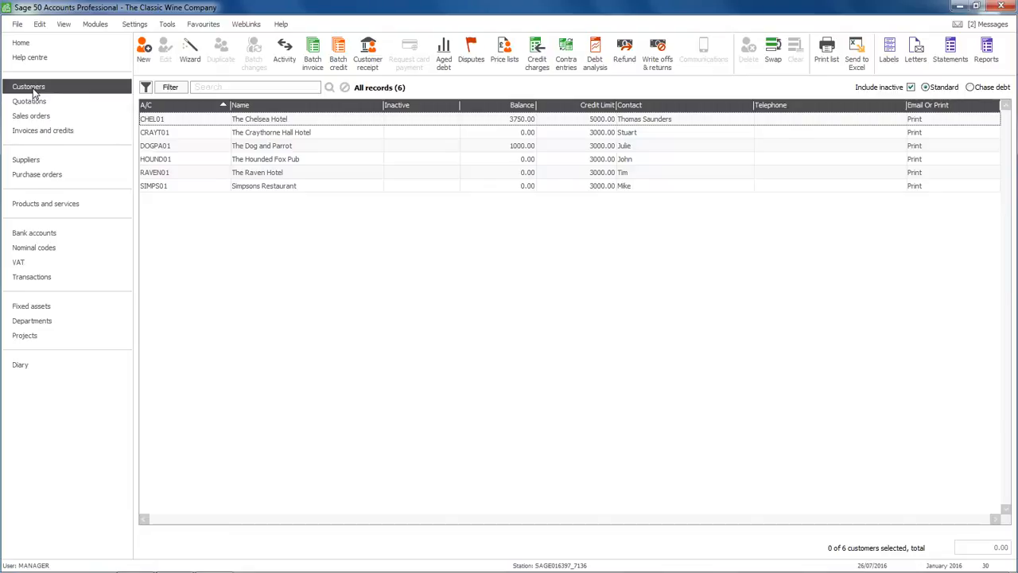
pyautogui.click(370, 55)
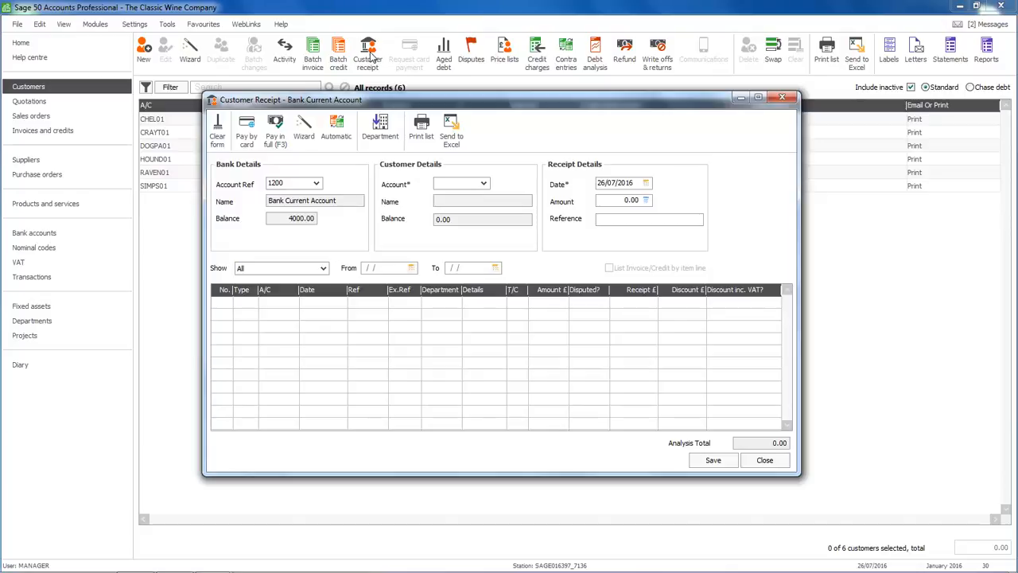
pyautogui.click(483, 184)
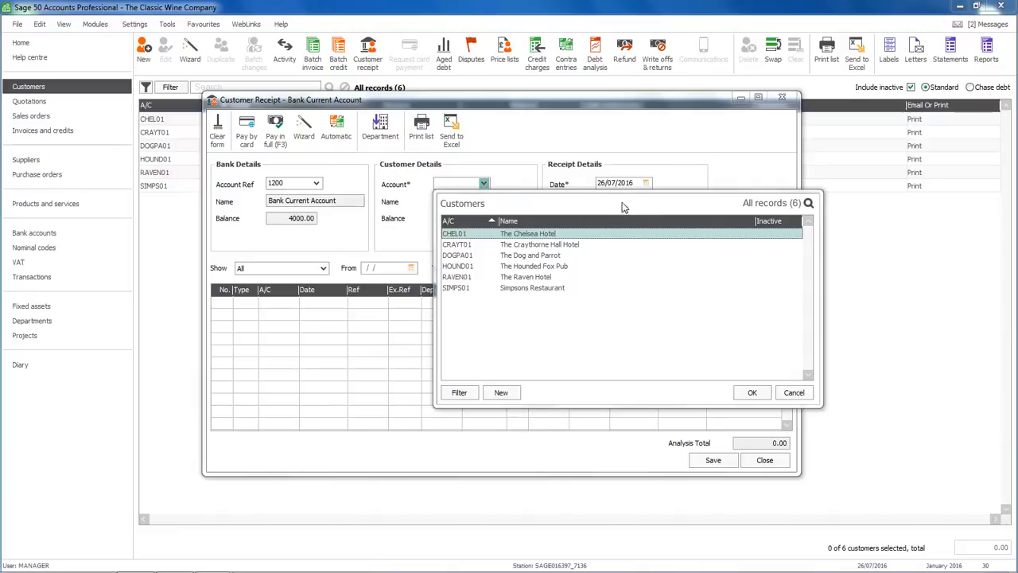
pyautogui.click(752, 393)
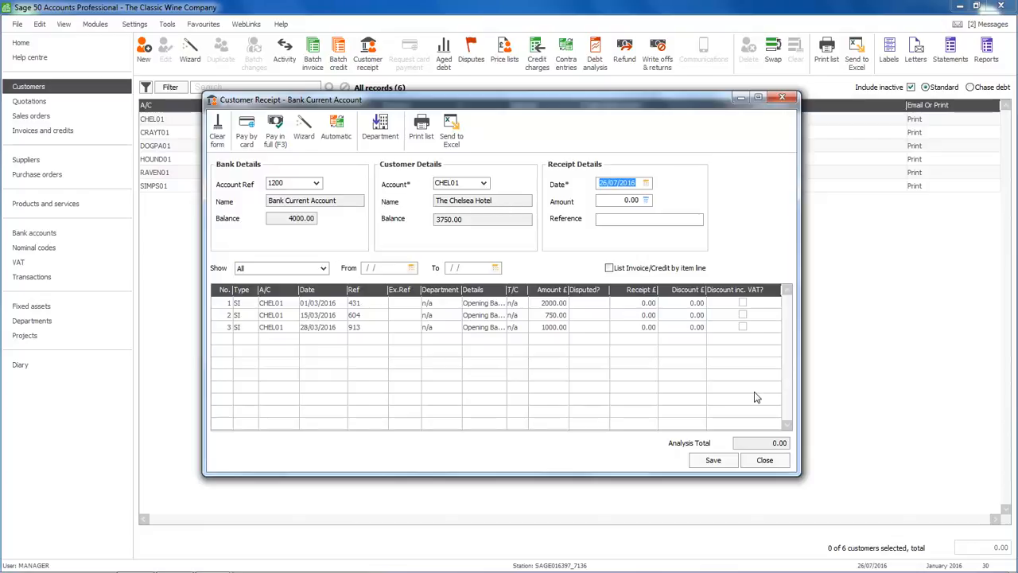
# Set the receipt date to 05/04/2016 and enter the reference chq 5678900.
pyautogui.click(646, 183)
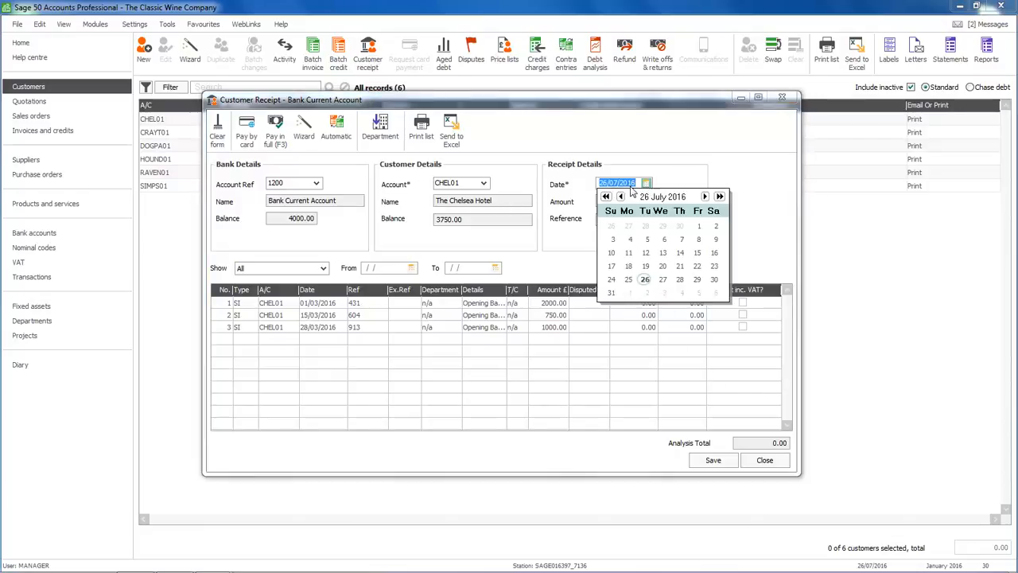
pyautogui.click(621, 196)
pyautogui.click(621, 196)
pyautogui.click(620, 197)
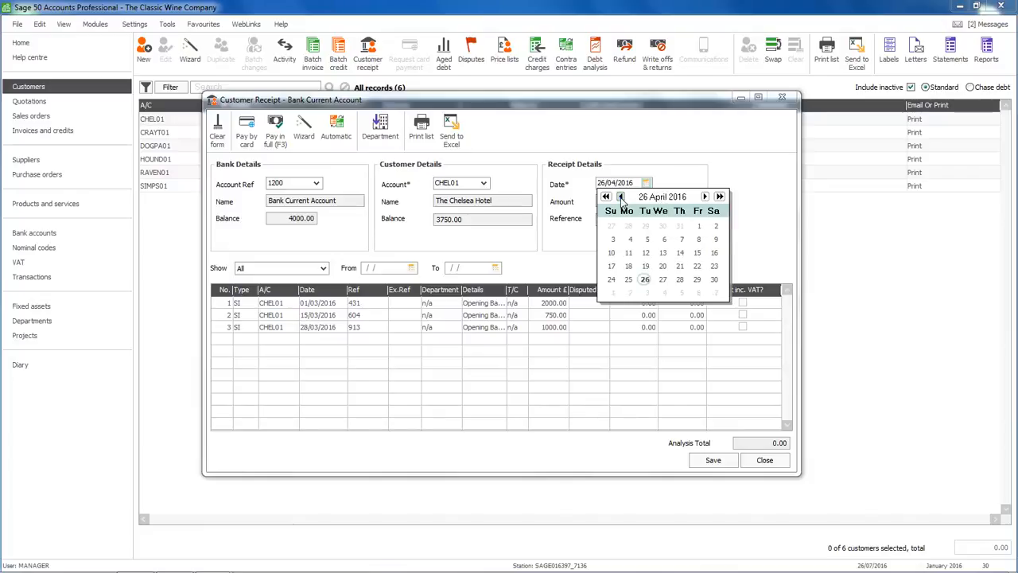
pyautogui.click(647, 239)
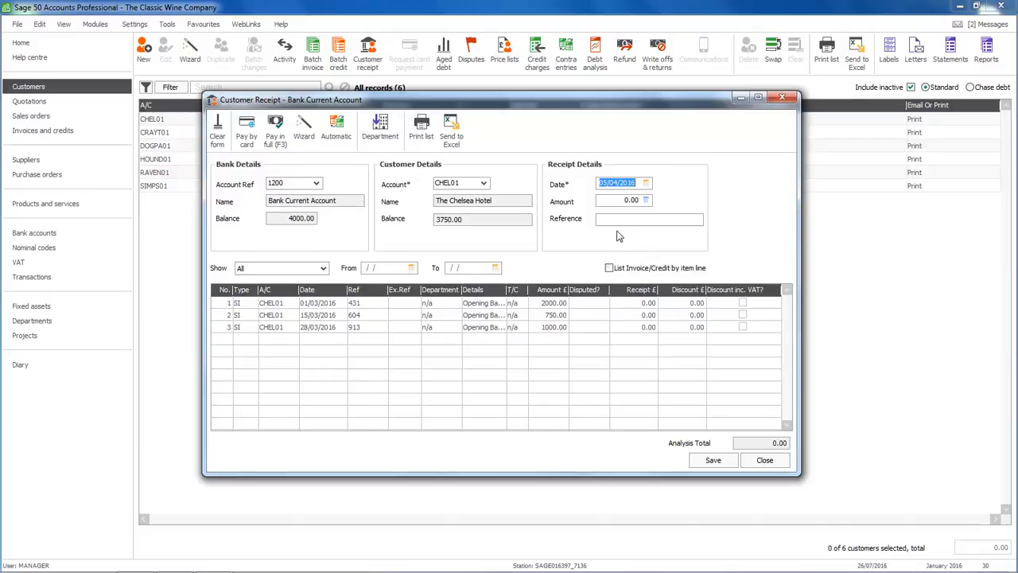
pyautogui.click(614, 223)
pyautogui.write('chq 5678900')
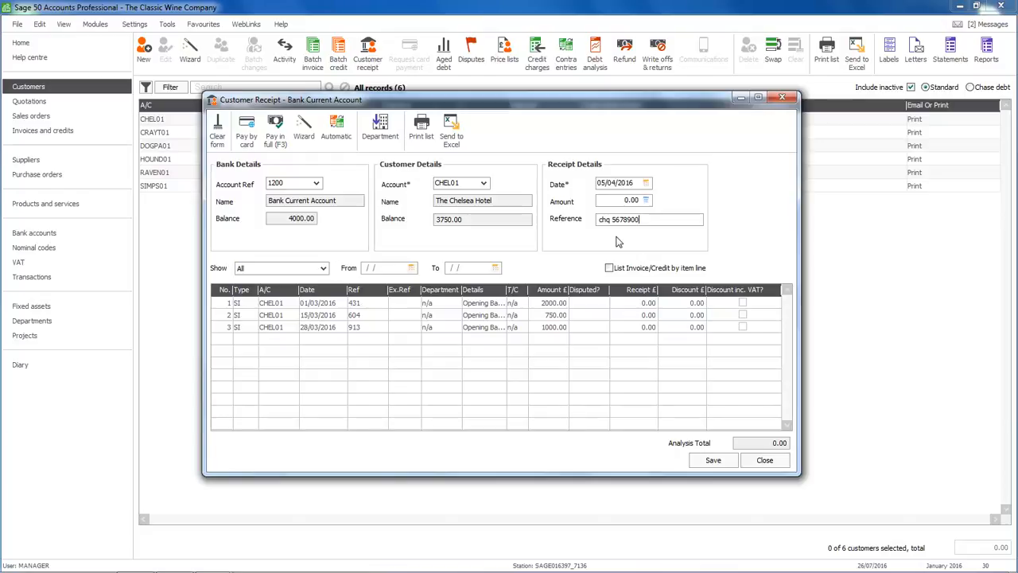
# Allocate the receipt in full to invoices 431 and 604, save it and close the customer receipt window.
pyautogui.click(637, 304)
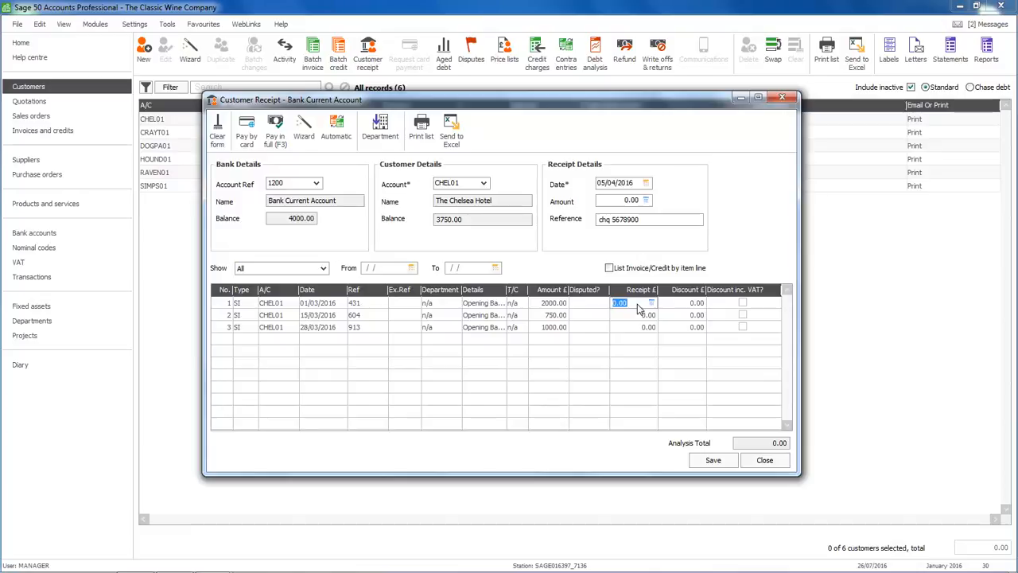
pyautogui.click(276, 125)
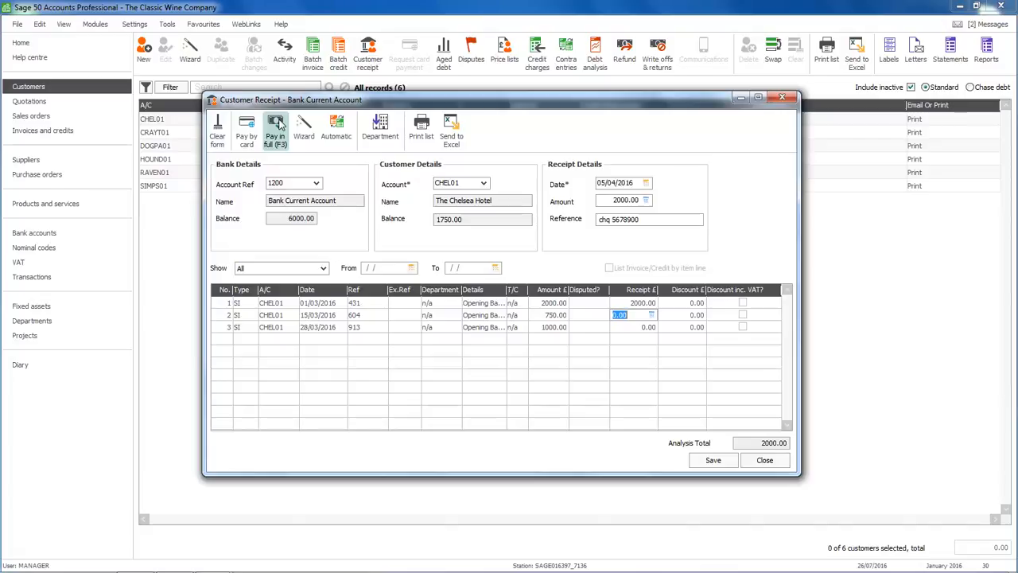
pyautogui.click(278, 125)
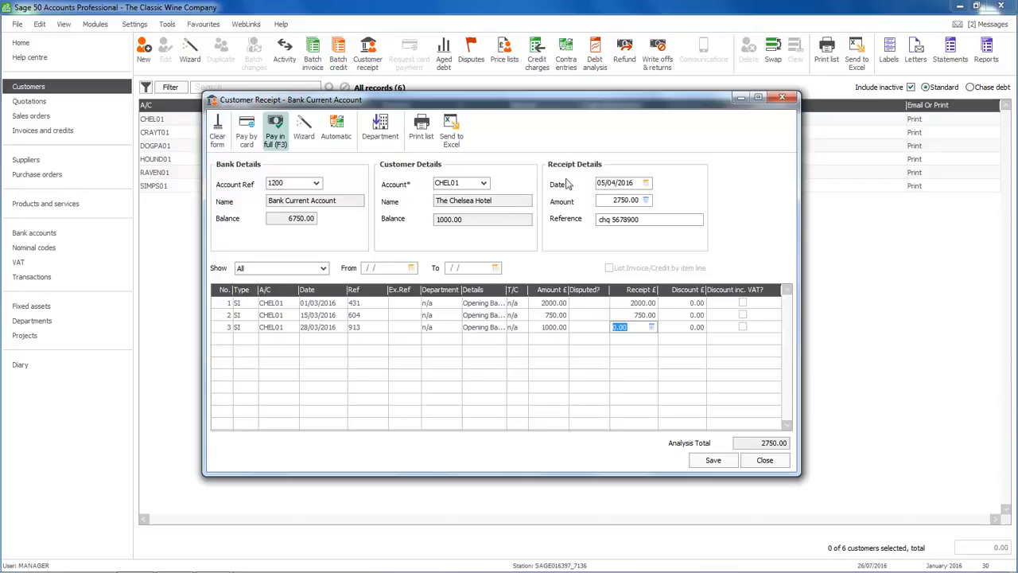
pyautogui.click(714, 461)
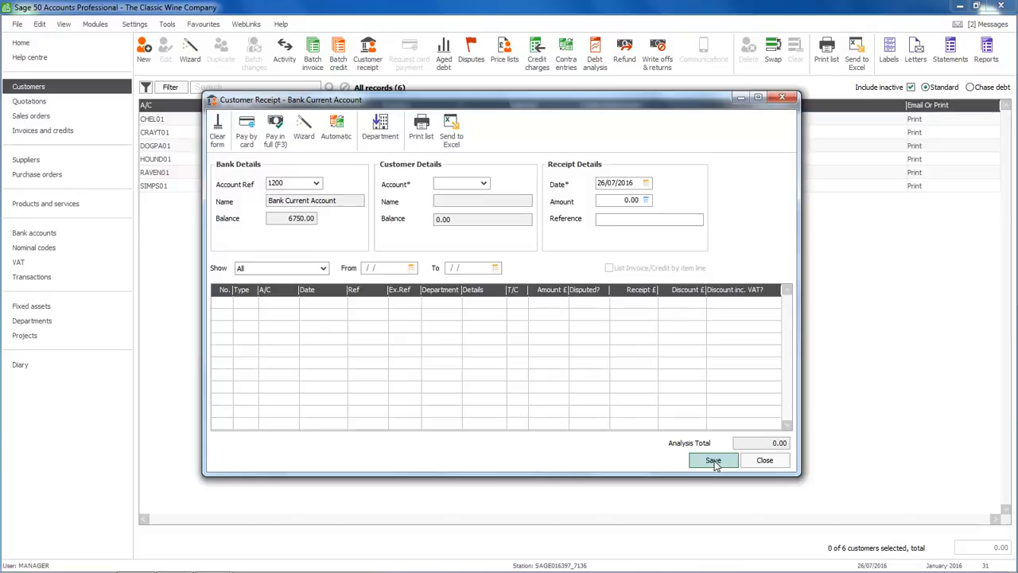
pyautogui.click(764, 460)
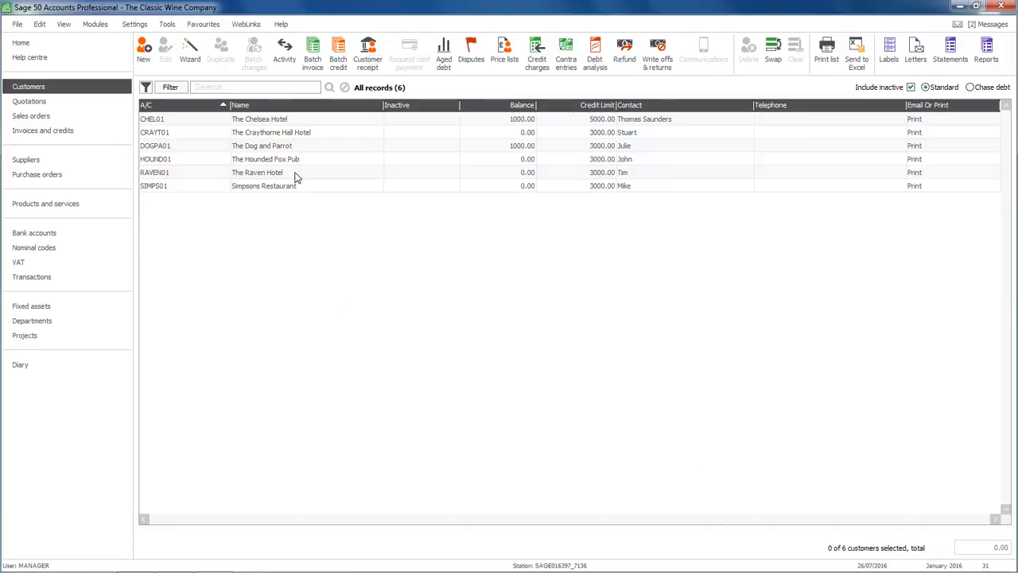
pyautogui.click(292, 120)
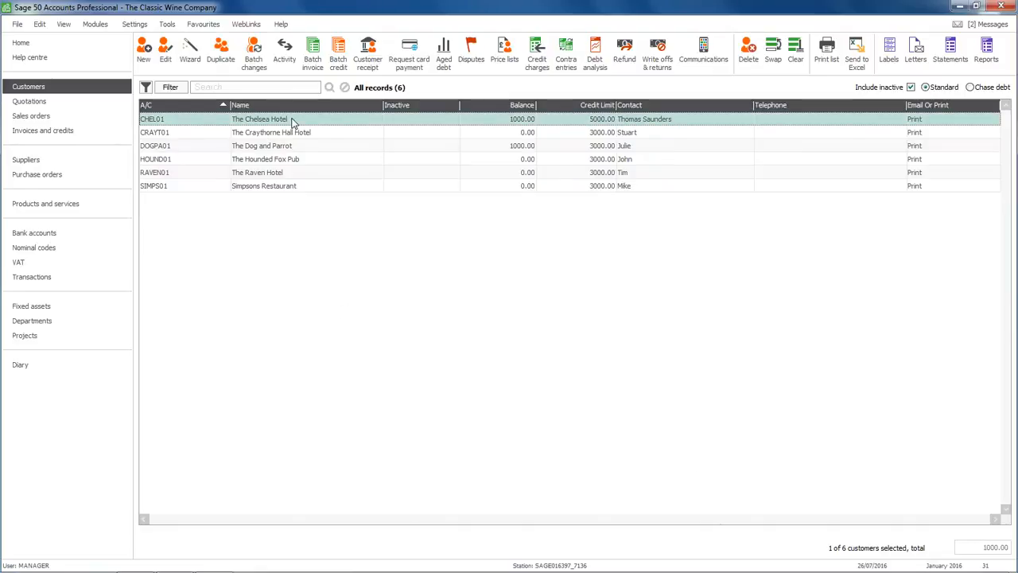
pyautogui.click(288, 60)
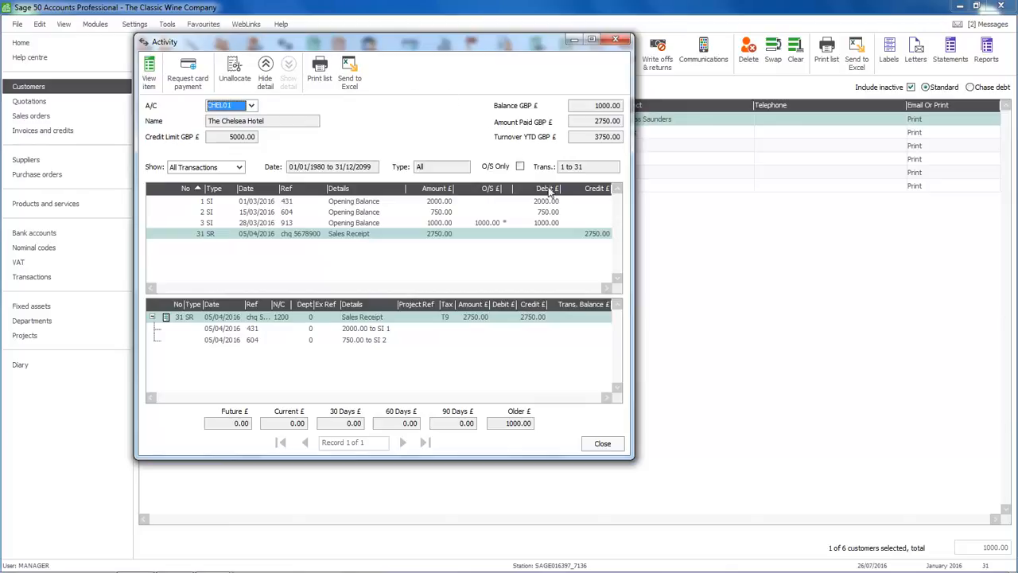
pyautogui.click(602, 443)
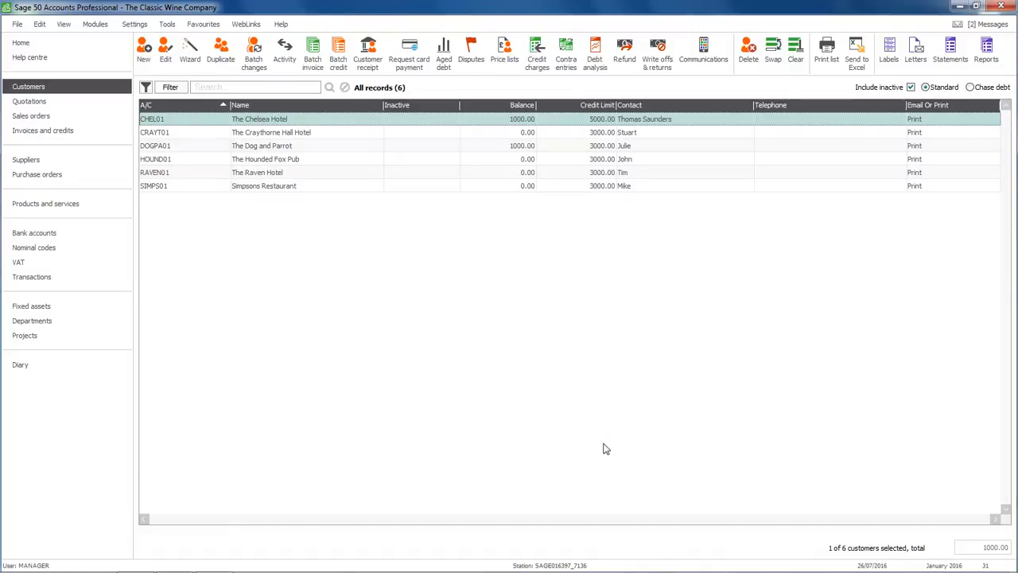
# Start a supplier payment with American Wine Importers as the payee.
pyautogui.click(26, 160)
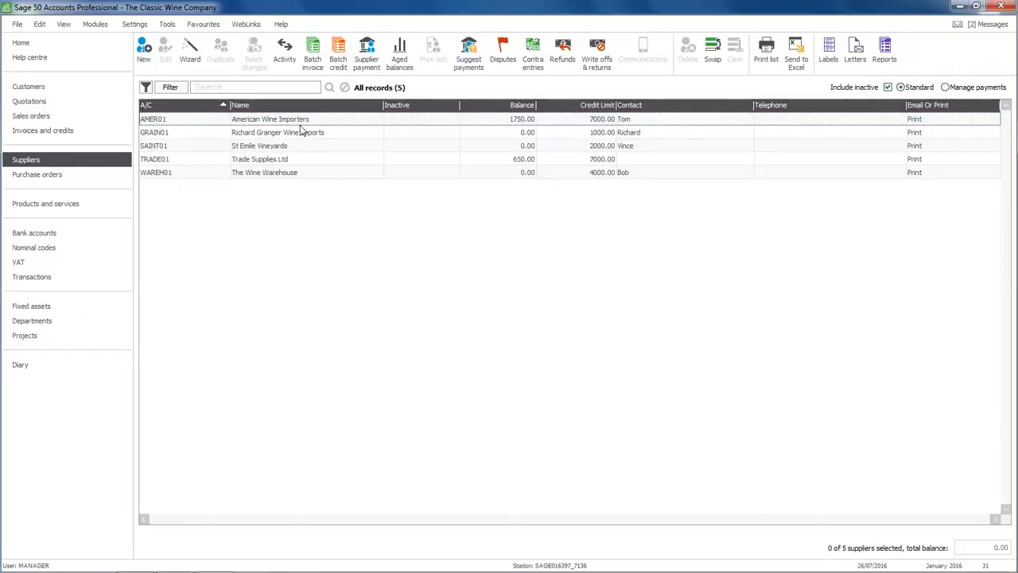
pyautogui.click(366, 52)
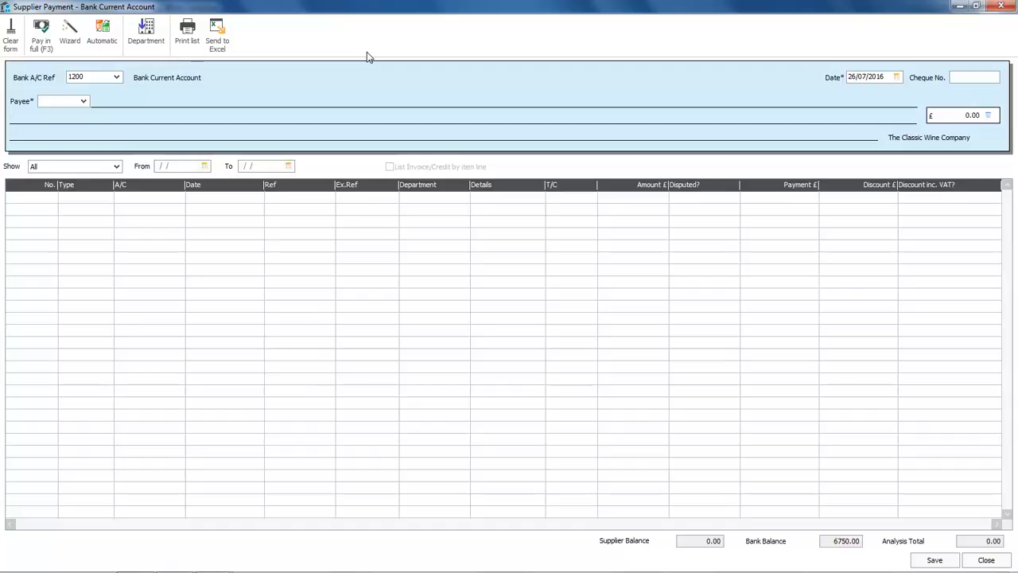
pyautogui.click(84, 101)
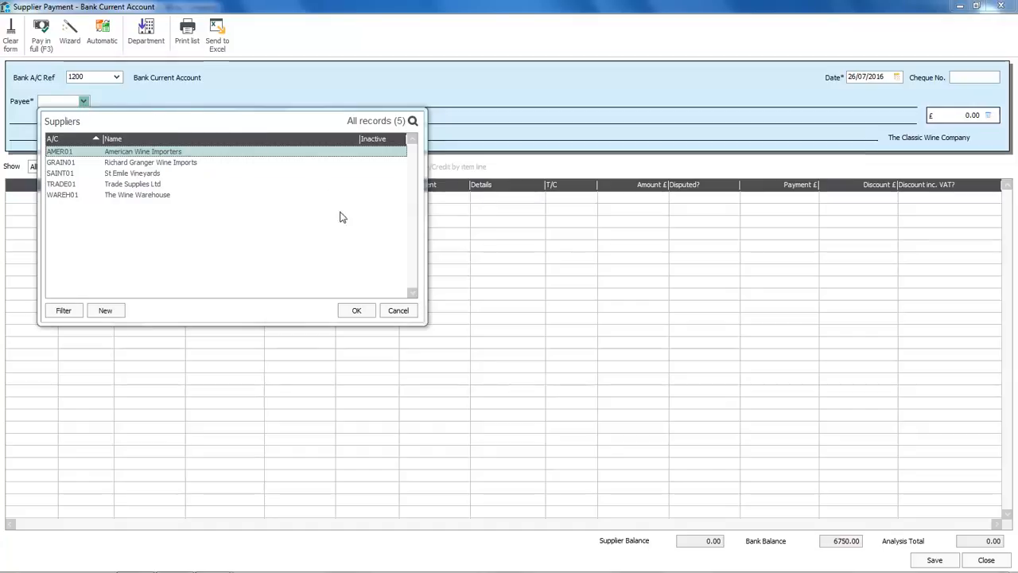
pyautogui.click(357, 310)
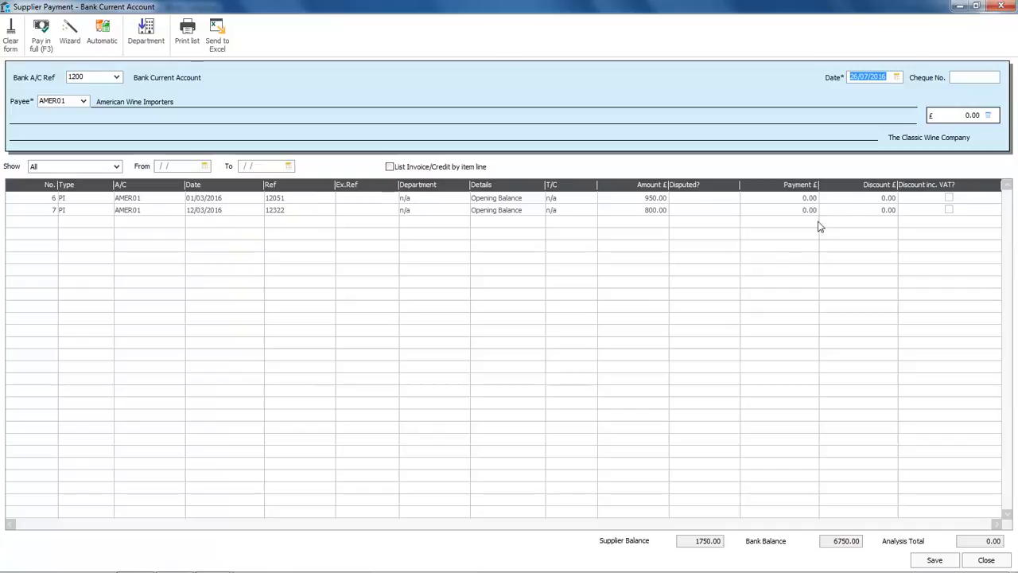
# Set the supplier payment date to 07/04/2016 and the cheque number to 56734512.
pyautogui.click(897, 77)
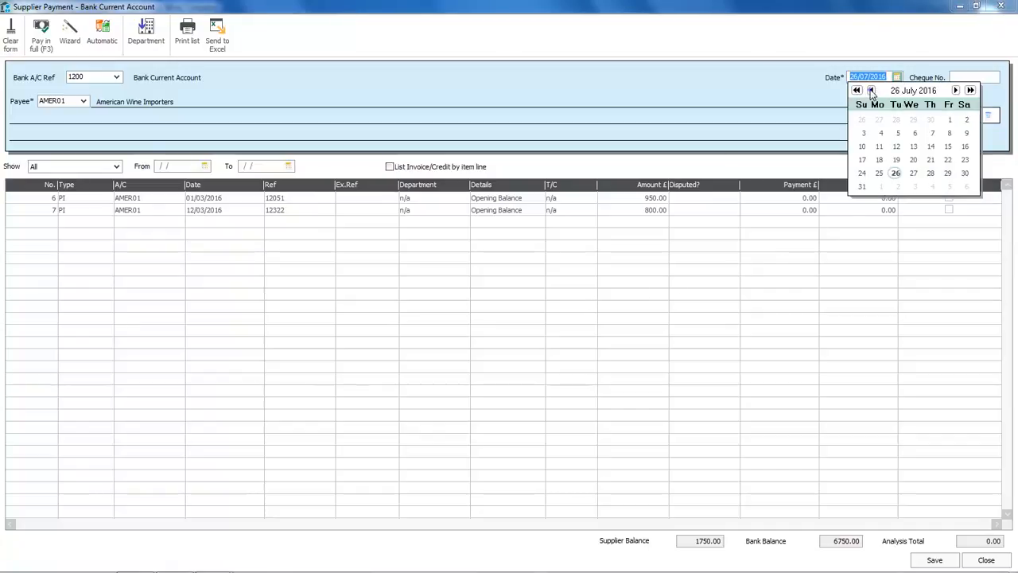
pyautogui.click(871, 90)
pyautogui.click(871, 90)
pyautogui.click(871, 90)
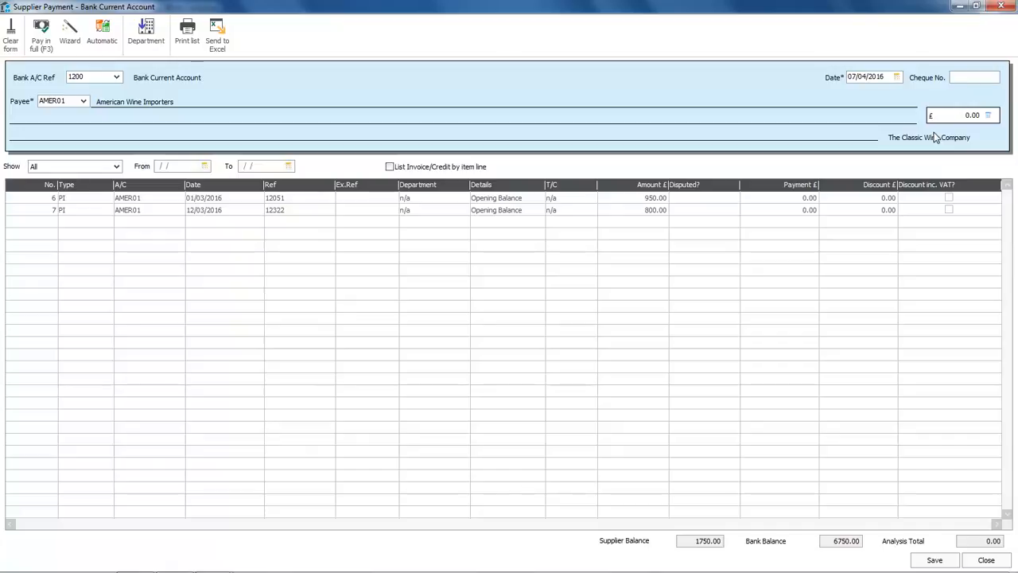
pyautogui.write('56734512')
# Enter a payment of 950.00 against supplier invoice 12051, with no discount.
pyautogui.press('Tab')
pyautogui.press('Tab')
pyautogui.press('Tab')
pyautogui.press('Tab')
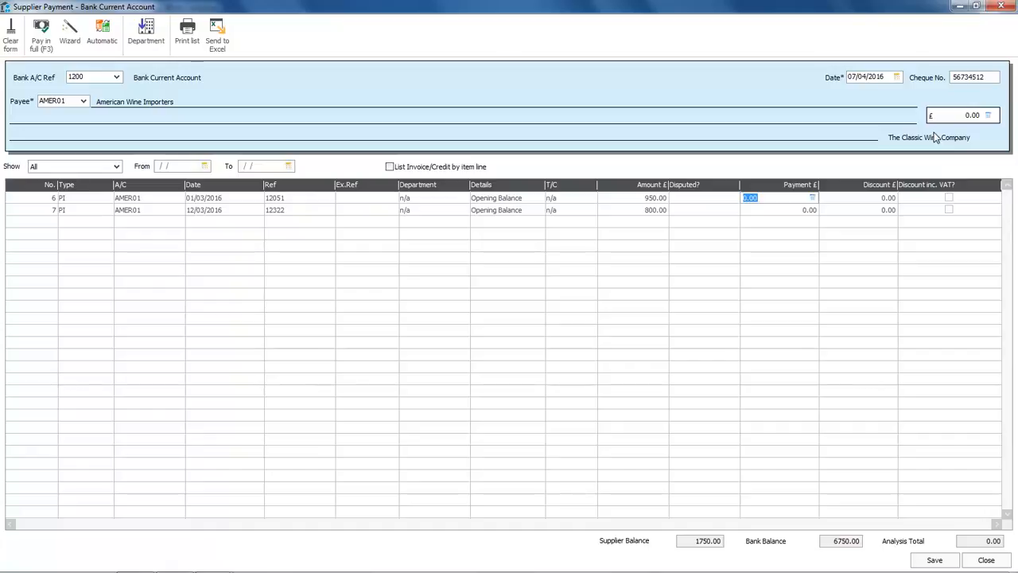
pyautogui.write('950')
pyautogui.press('Tab')
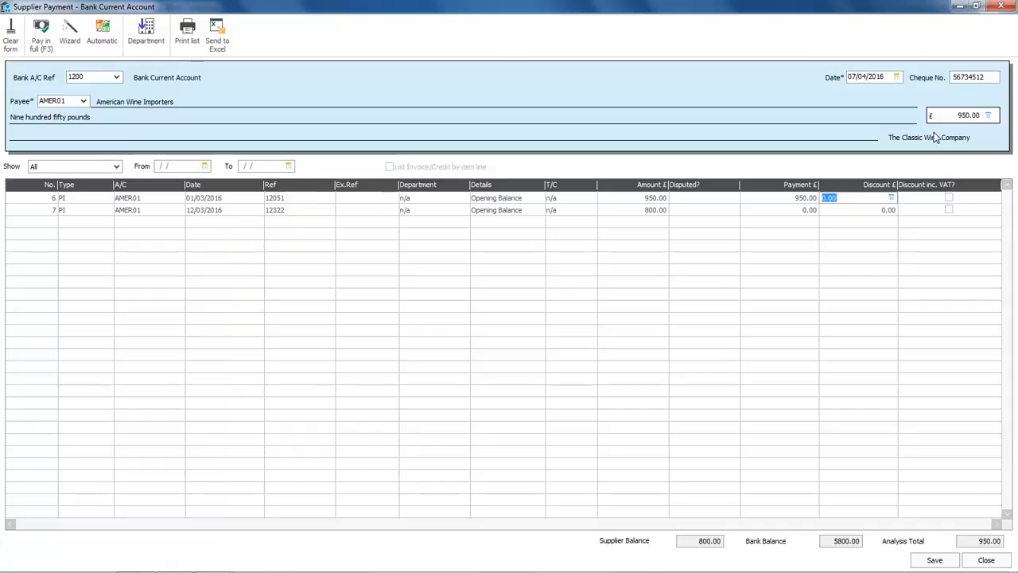
pyautogui.press('Tab')
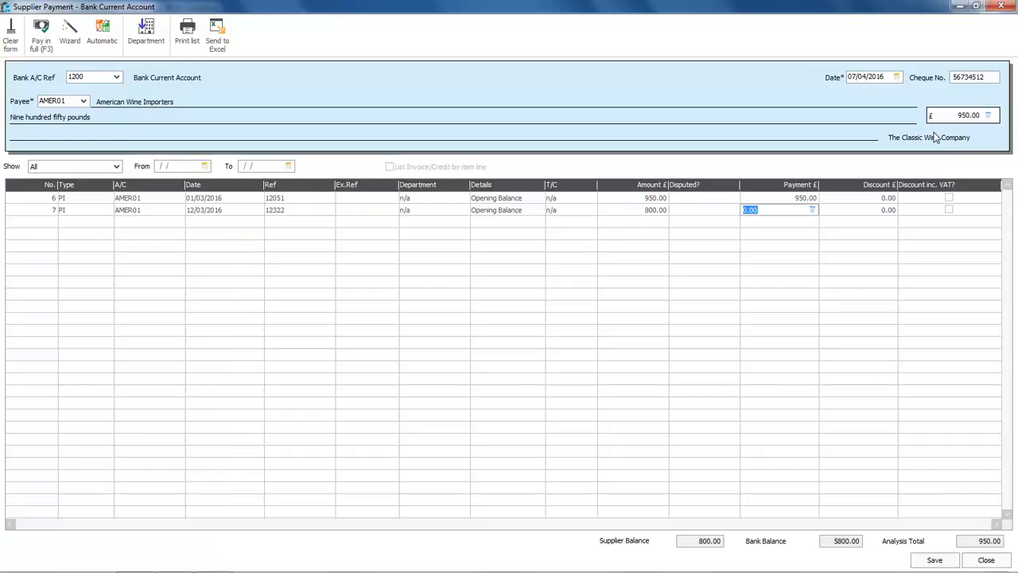
# Enter a part payment of 50.00 against supplier invoice 12322, then save the payment and close its window.
pyautogui.write('50')
pyautogui.press('Tab')
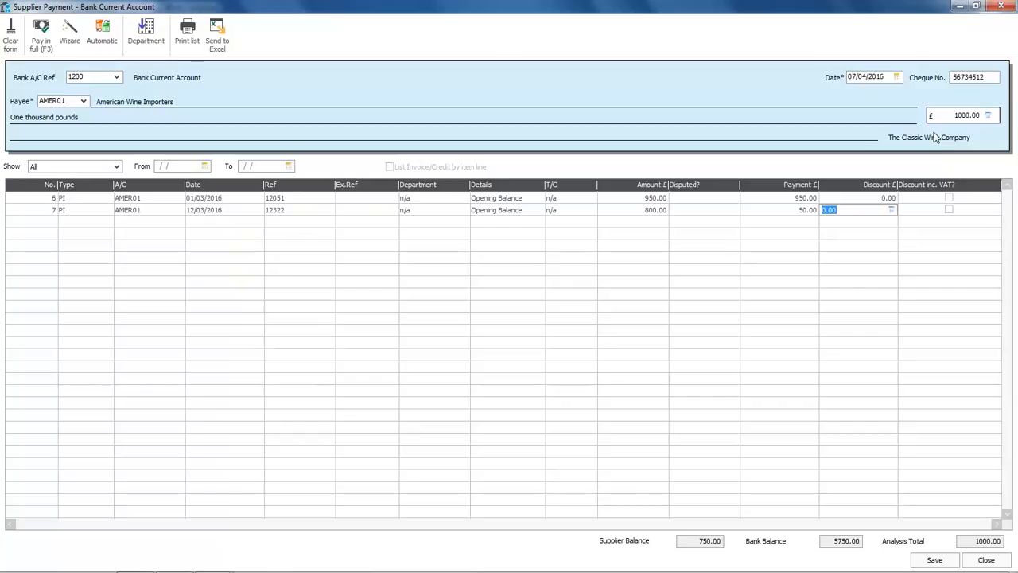
pyautogui.press('Tab')
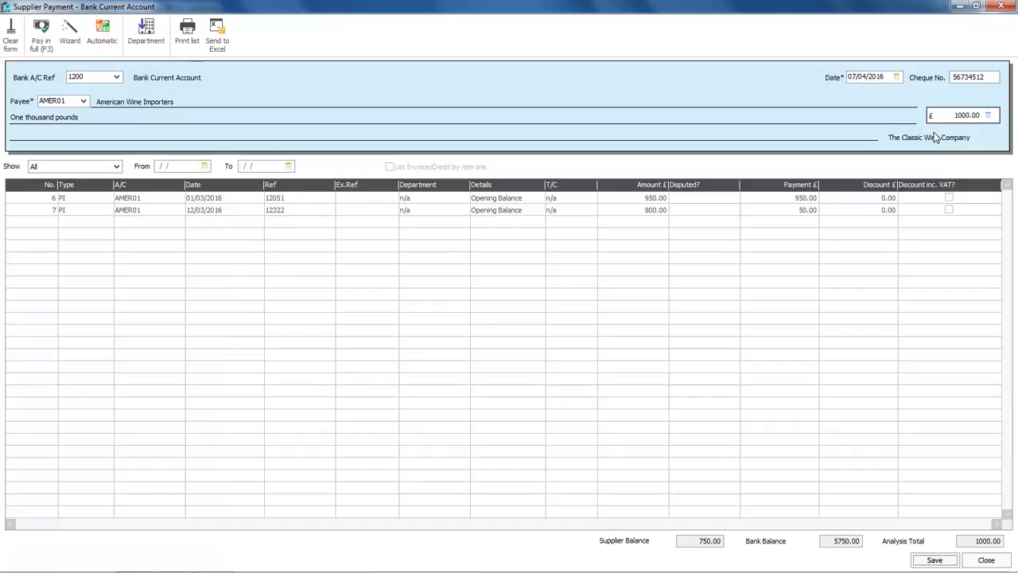
pyautogui.click(934, 560)
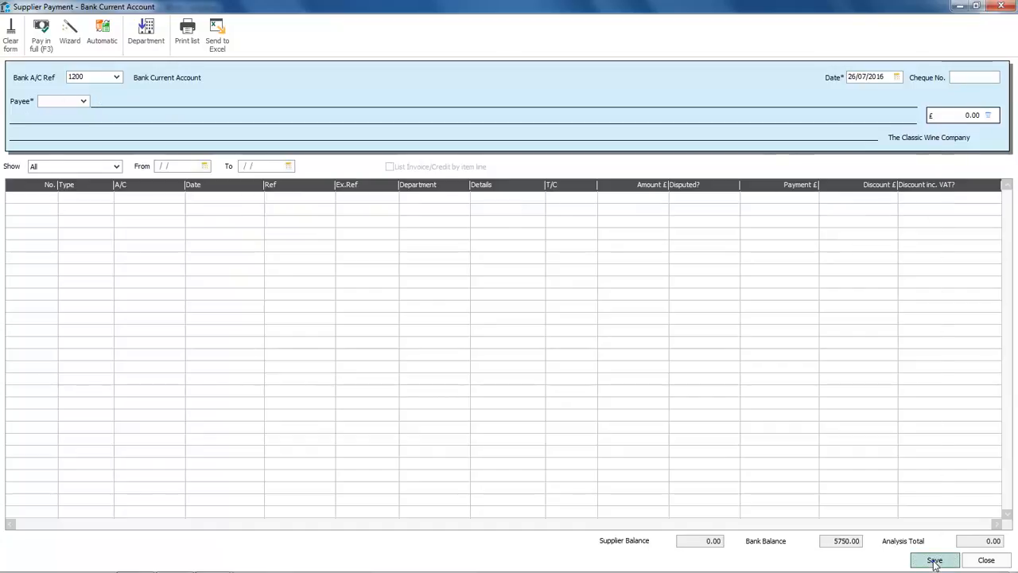
pyautogui.click(987, 560)
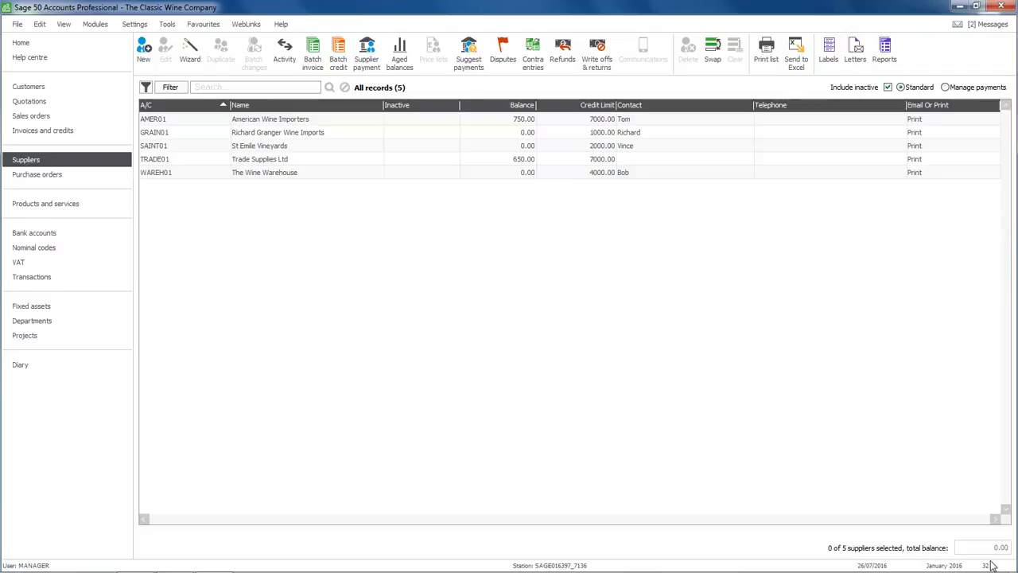
# Open the list of bank accounts.
pyautogui.click(33, 234)
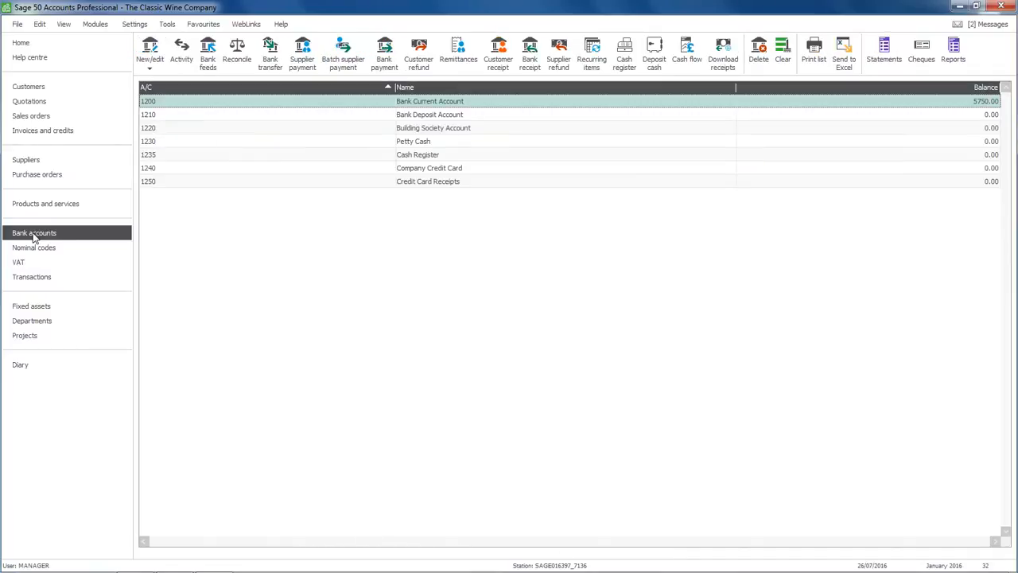